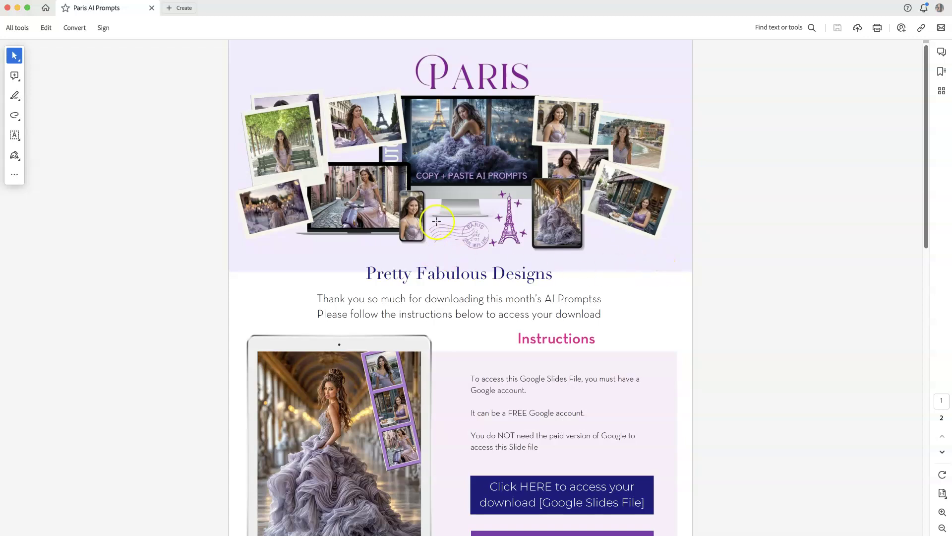
Make an editable copy of the '20 Selfie AI Prompts | Paris' deck.
scroll(694, 322, "down", 5)
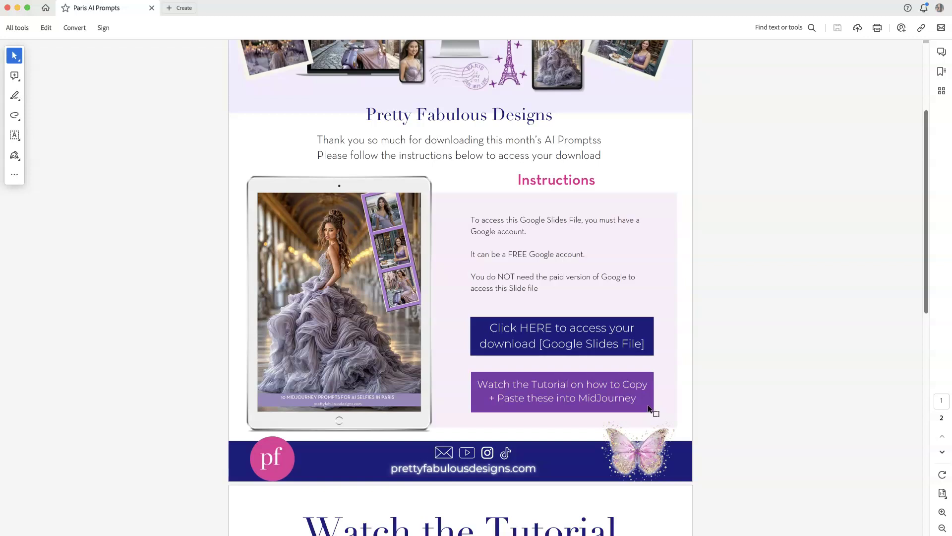
scroll(654, 402, "down", 6)
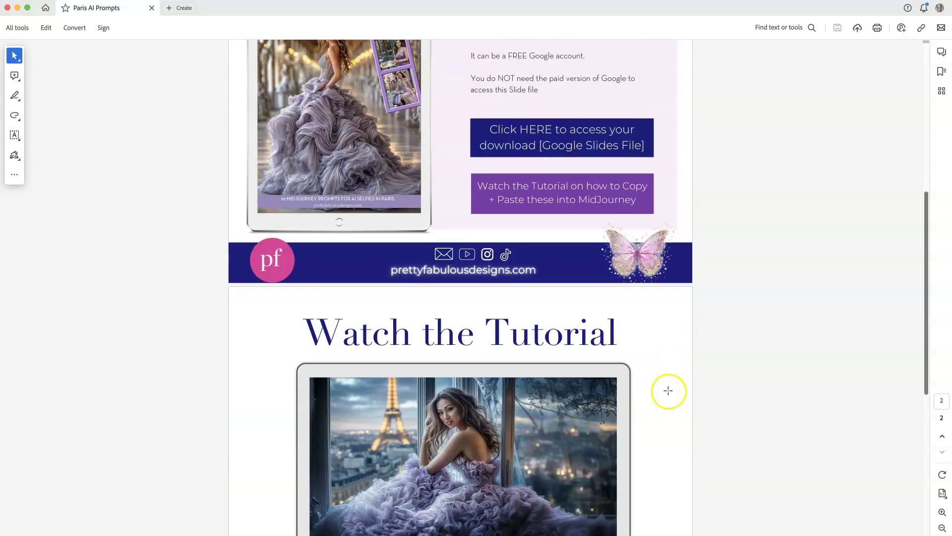
scroll(629, 382, "down", 2)
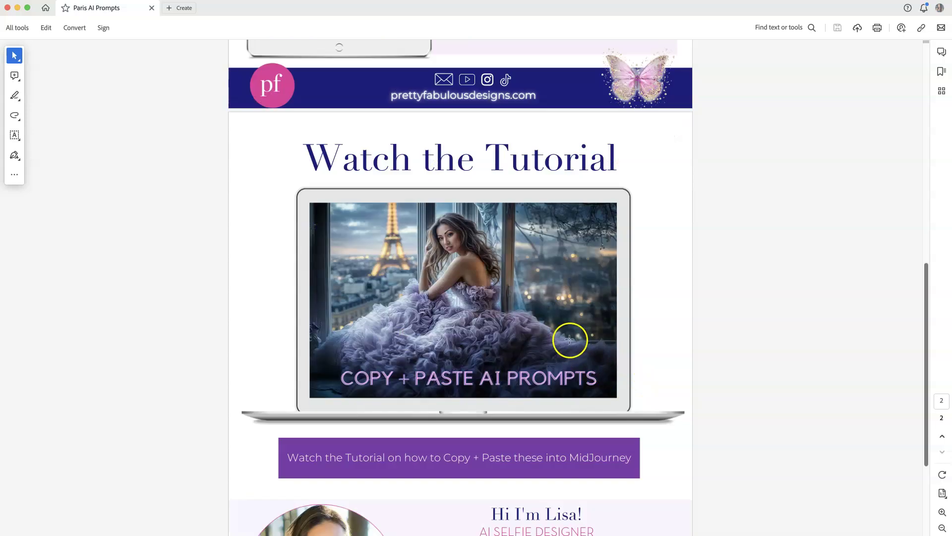
scroll(569, 336, "down", 2)
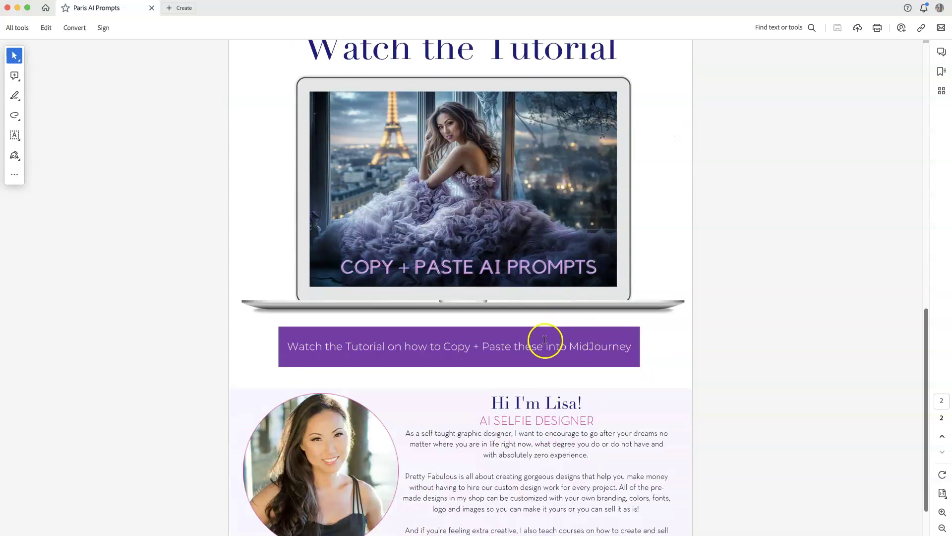
scroll(545, 340, "up", 13)
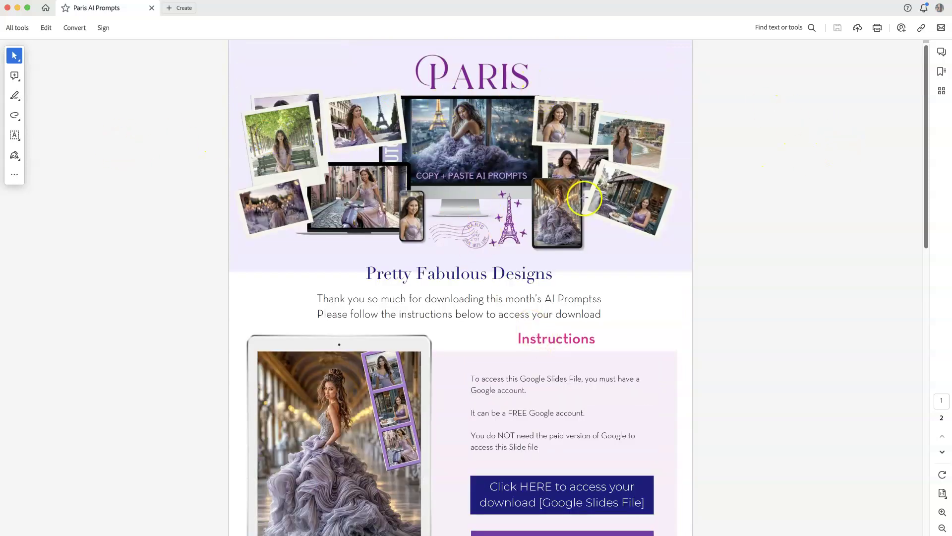
scroll(681, 398, "down", 2)
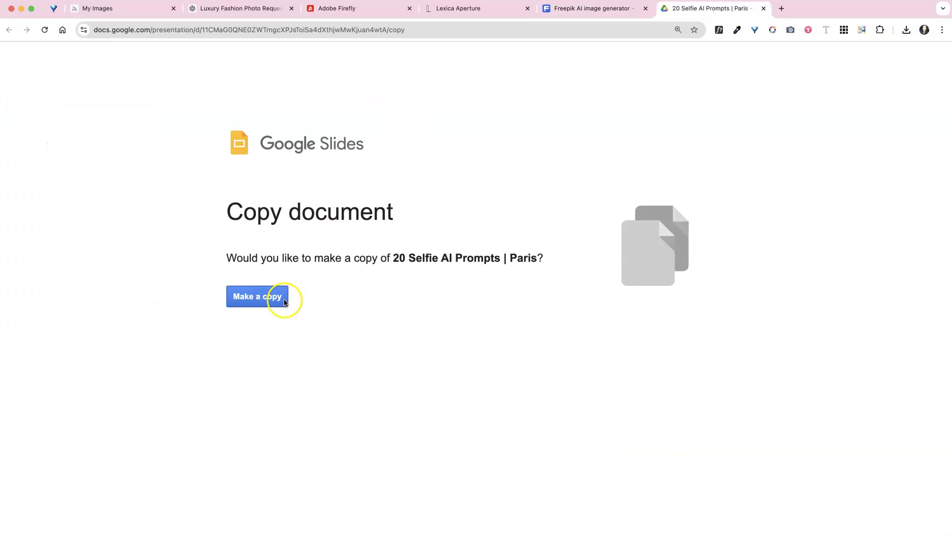
left_click(260, 296)
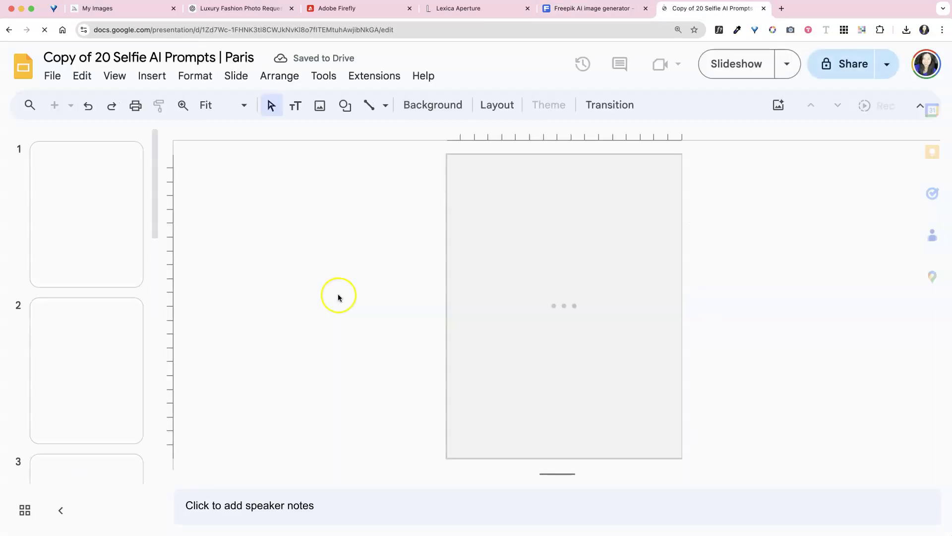
Copy the full Versailles ball-gown prompt text from slide 5.
scroll(344, 276, "down", 2)
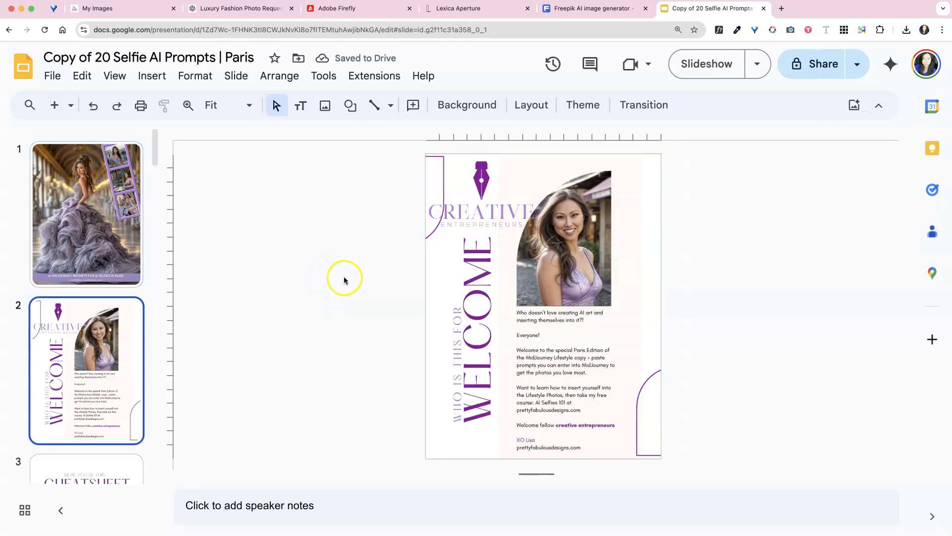
scroll(343, 282, "down", 2)
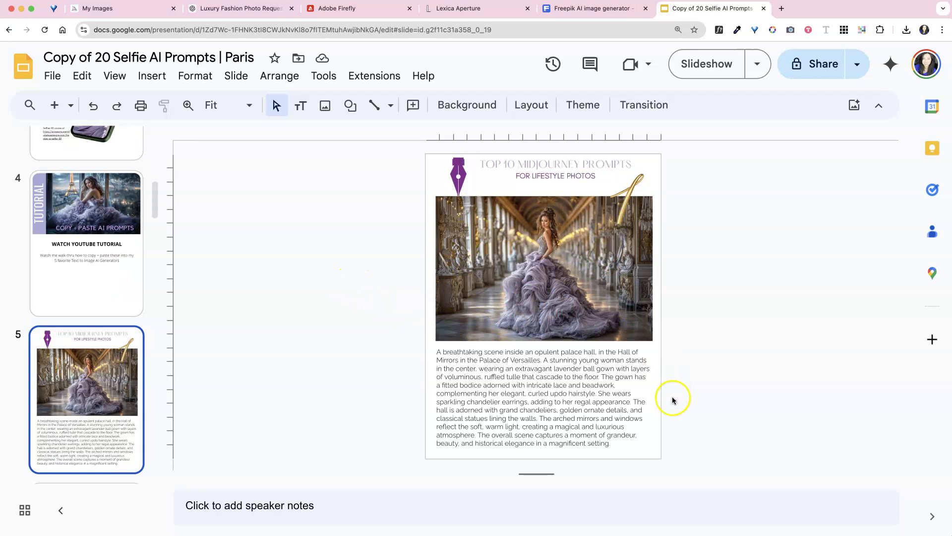
left_click(528, 385)
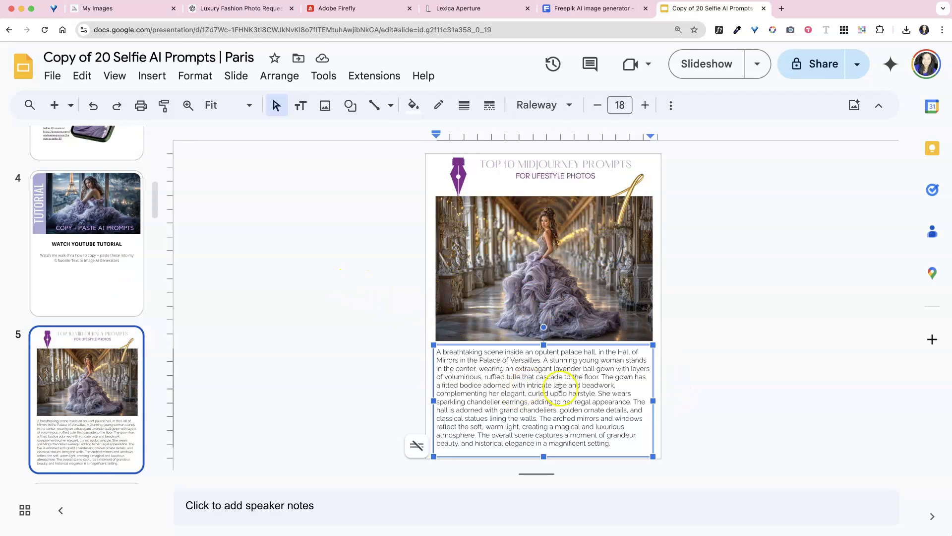
key("super+a")
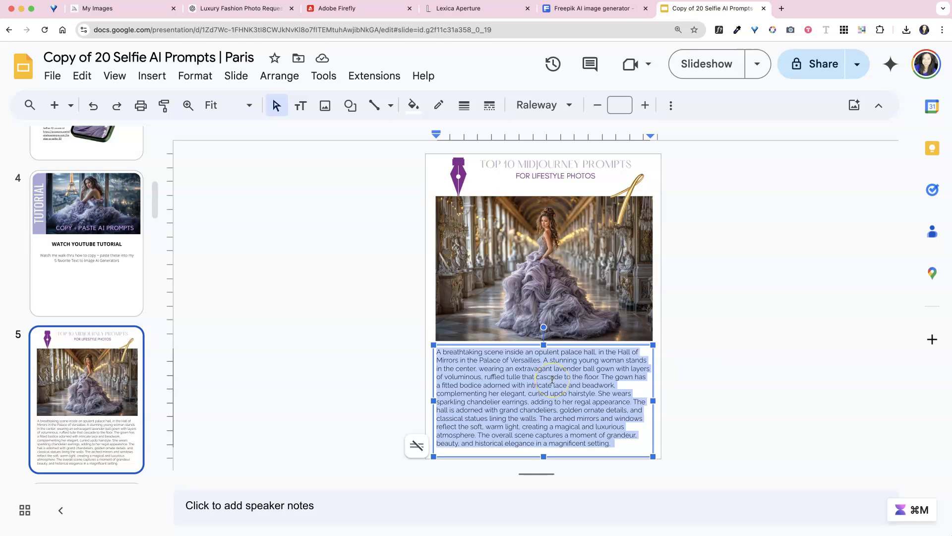
right_click(552, 379)
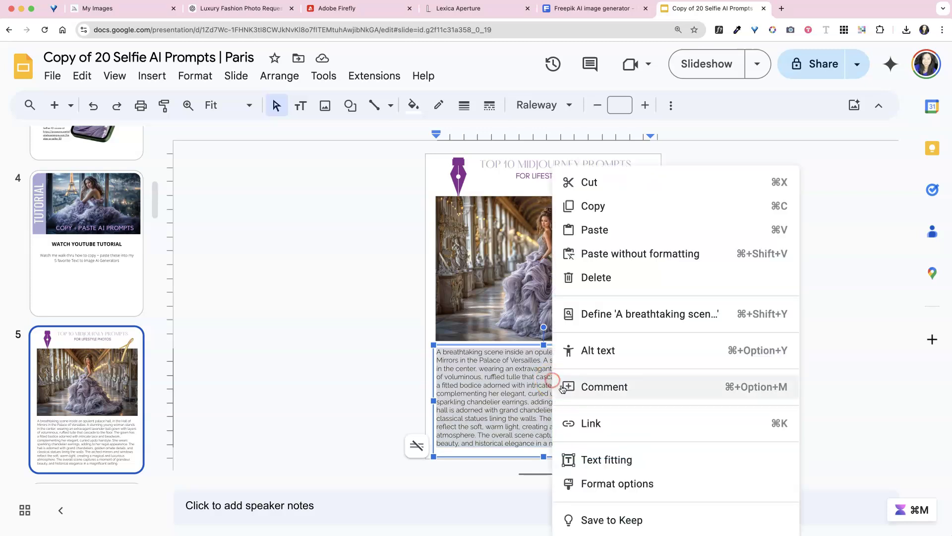
left_click(623, 214)
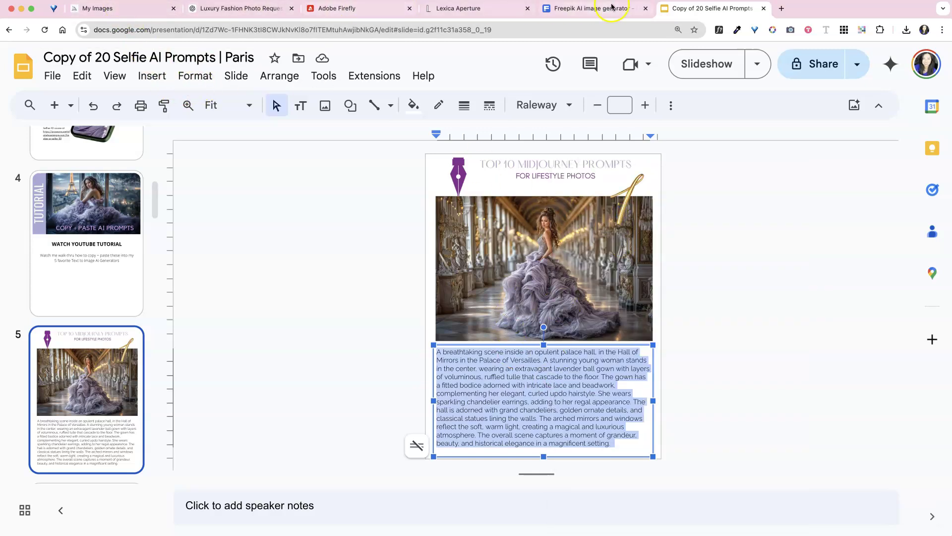
Paste the Versailles ball-gown prompt into Midjourney's imagine box and submit it.
left_click(149, 9)
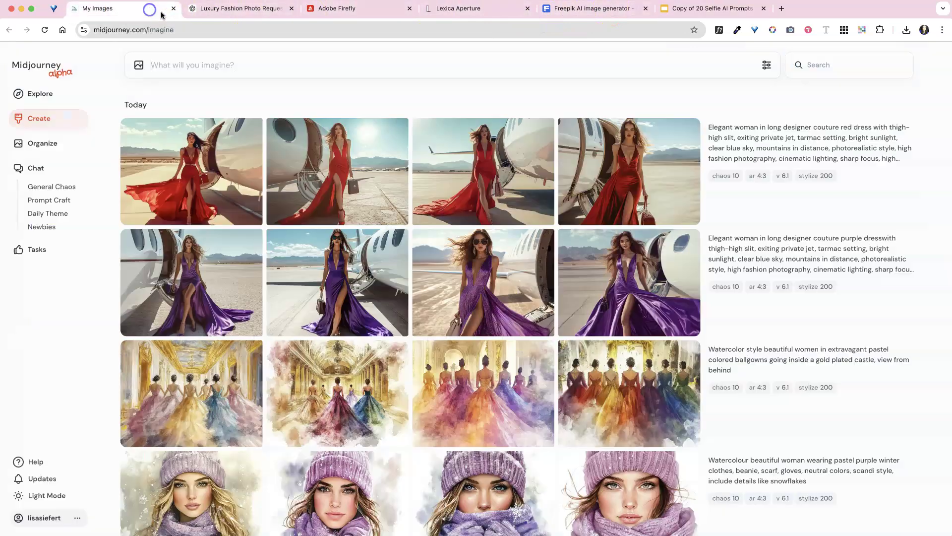
left_click(227, 66)
key("super+v")
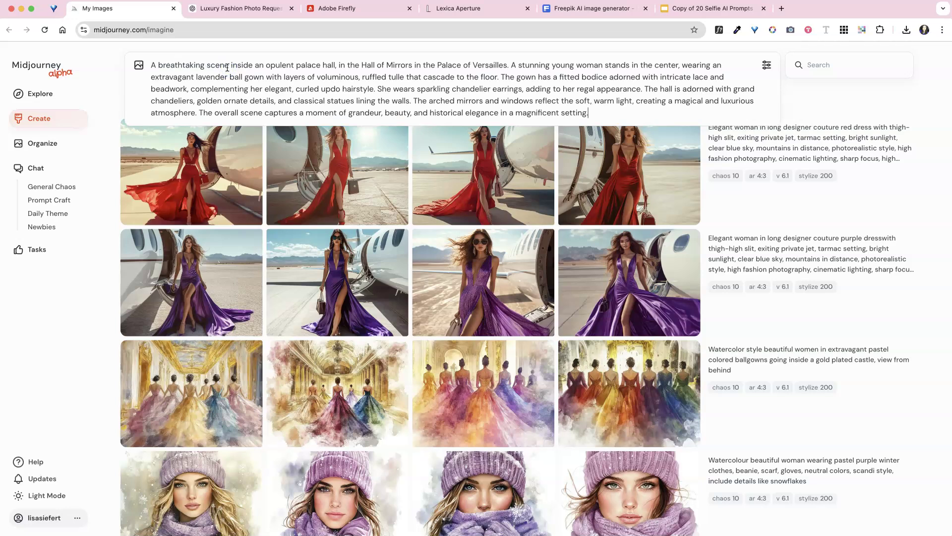
key("Return")
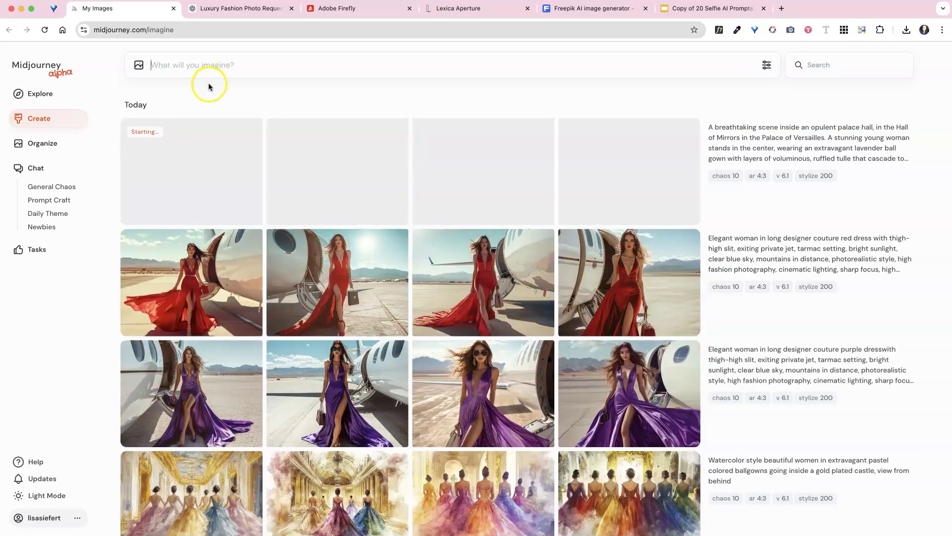
Send the Versailles ball-gown prompt to ChatGPT to generate an image.
left_click(227, 9)
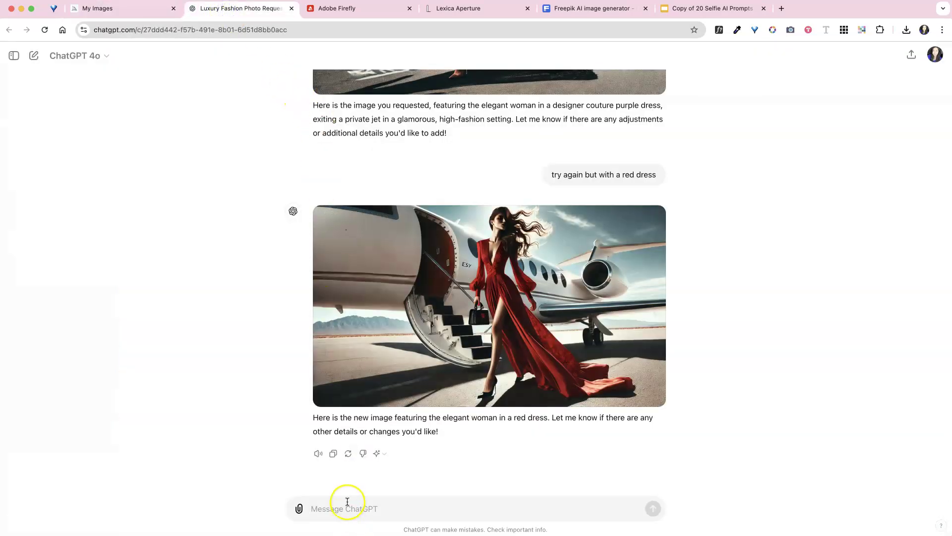
key("super+v")
key("Return")
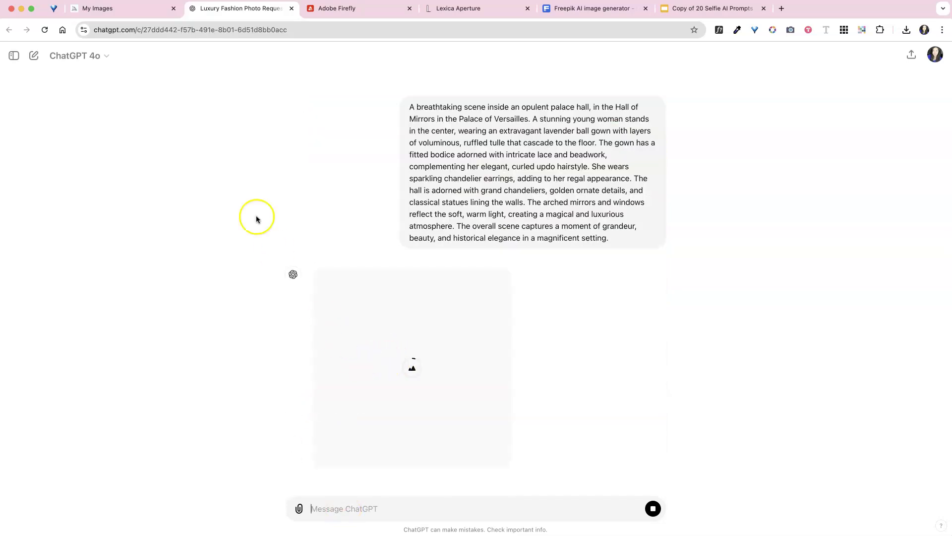
left_click(105, 57)
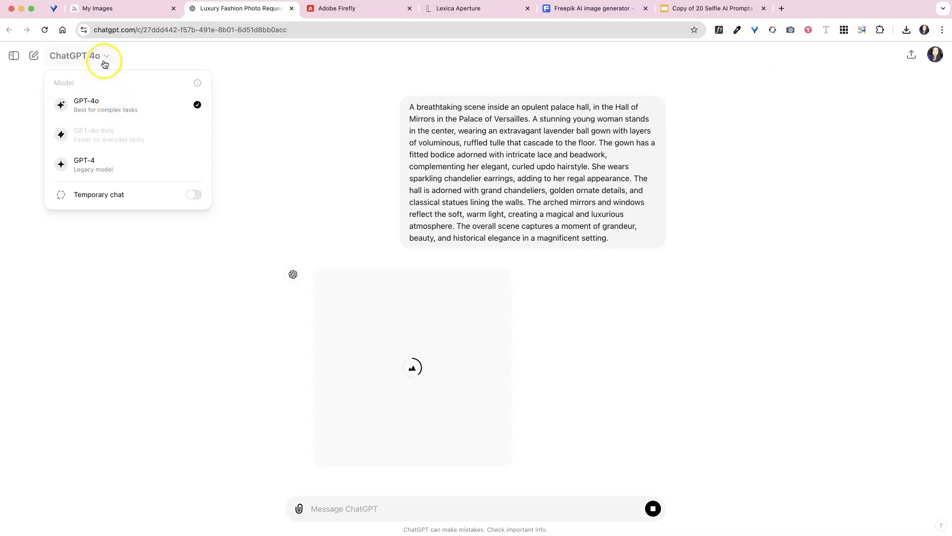
left_click(133, 17)
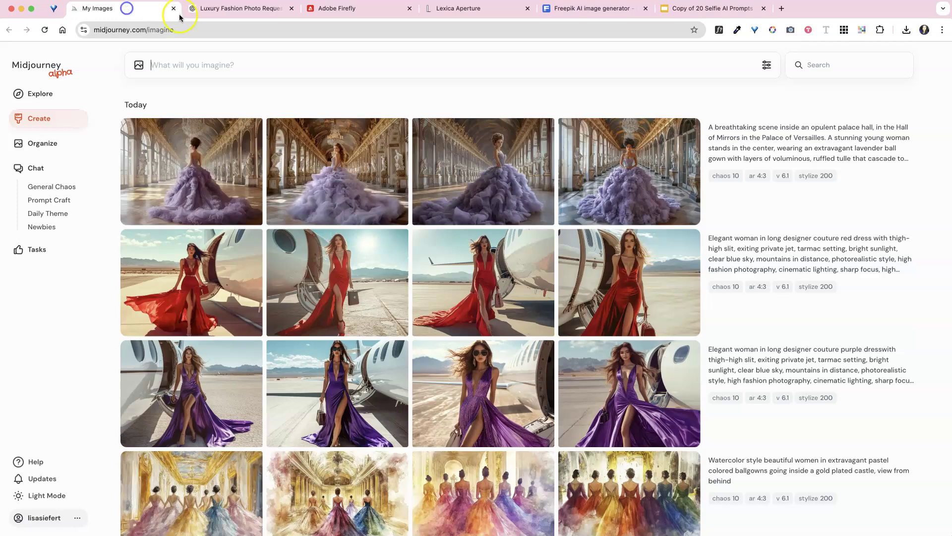
left_click(250, 15)
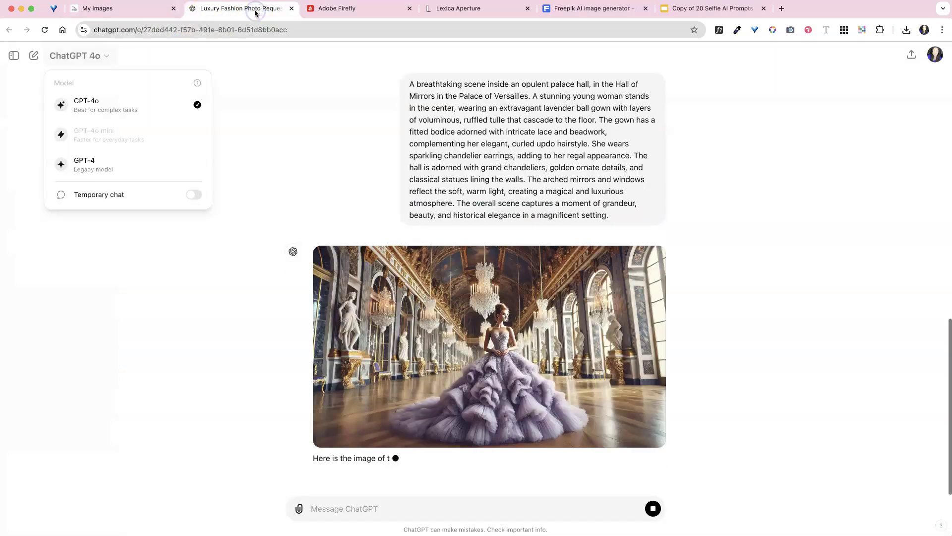
Generate images from the same Versailles prompt in Adobe Firefly and Lexica.
left_click(361, 12)
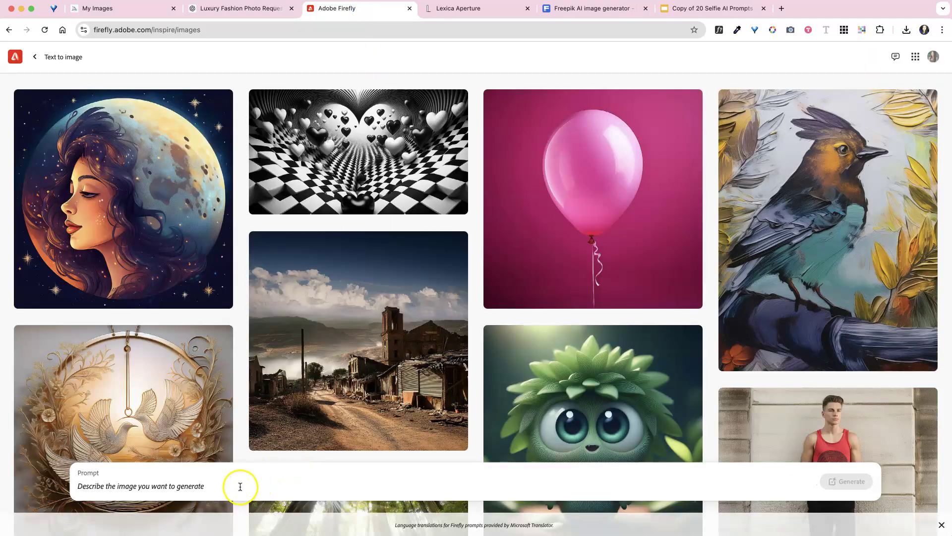
left_click(242, 485)
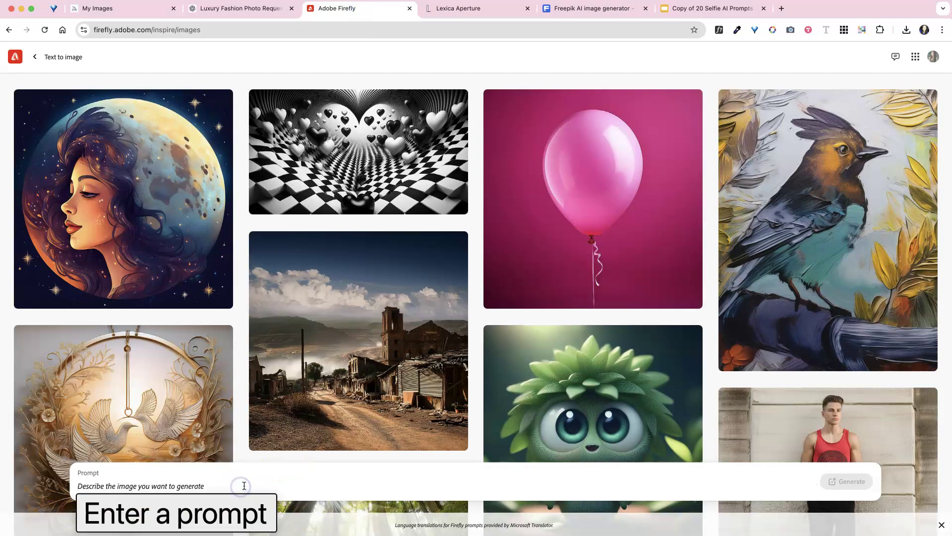
key("super+v")
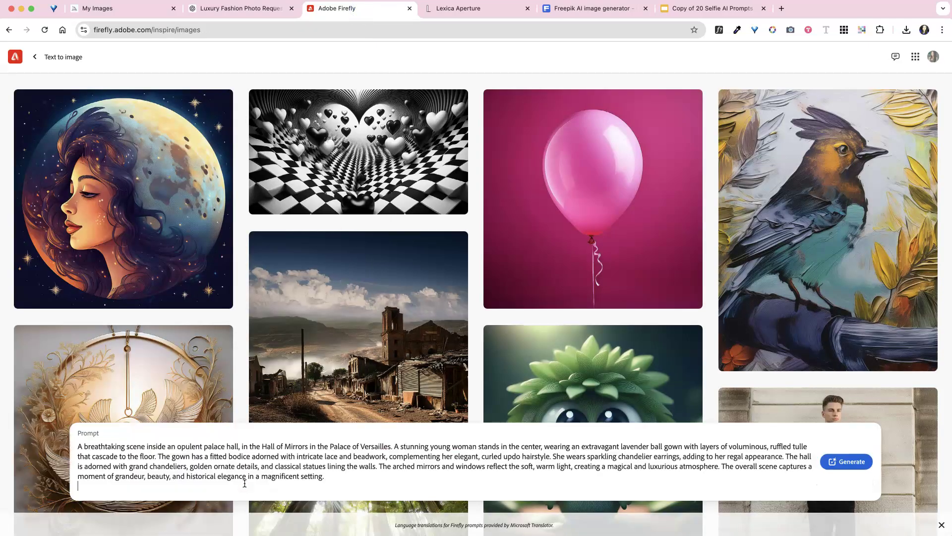
left_click(846, 459)
left_click(453, 8)
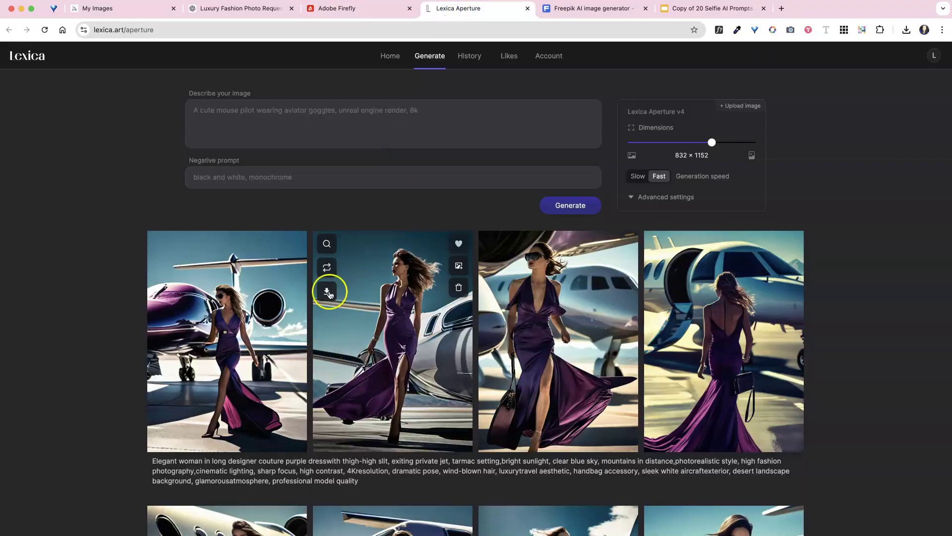
key("super+v")
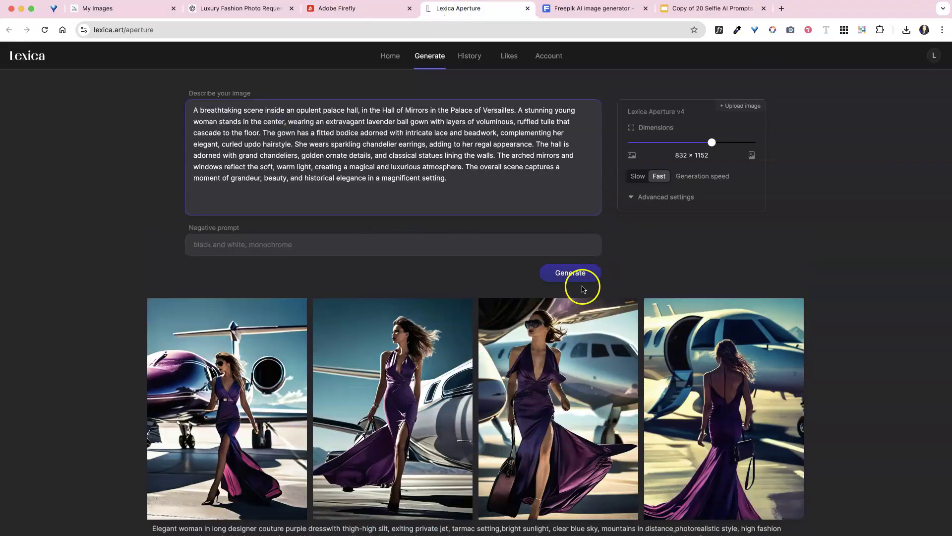
left_click(579, 276)
Paste the Versailles prompt into Freepik Pikaso and create four images.
left_click(566, 18)
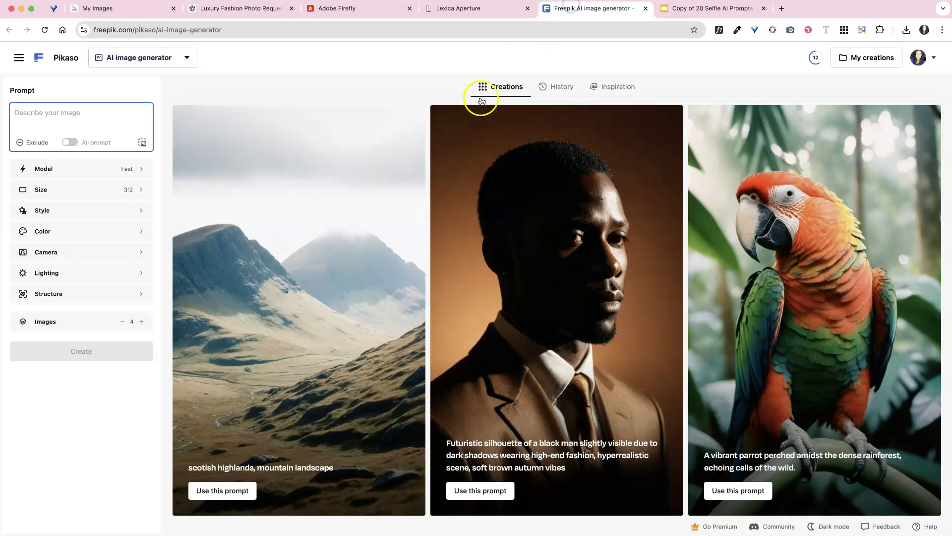
left_click(101, 115)
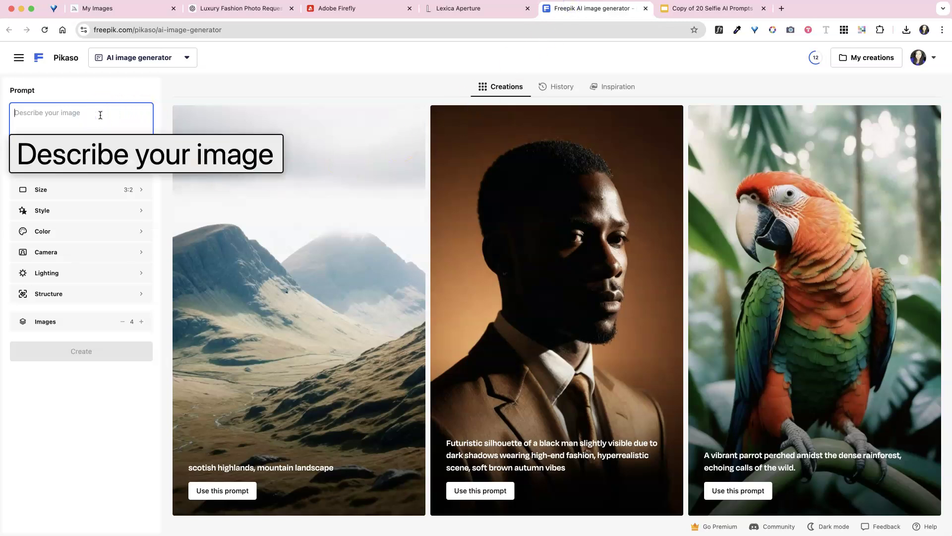
key("super+v")
left_click(101, 513)
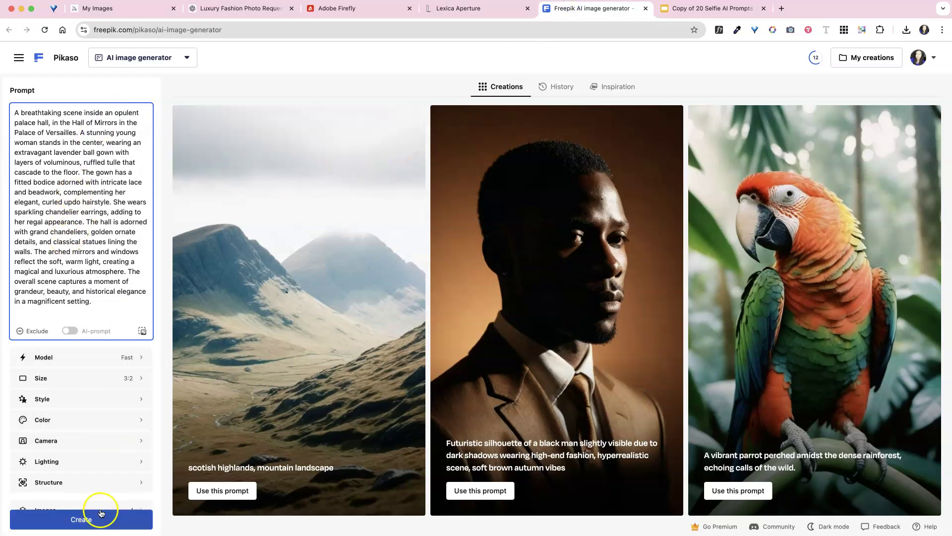
left_click(102, 513)
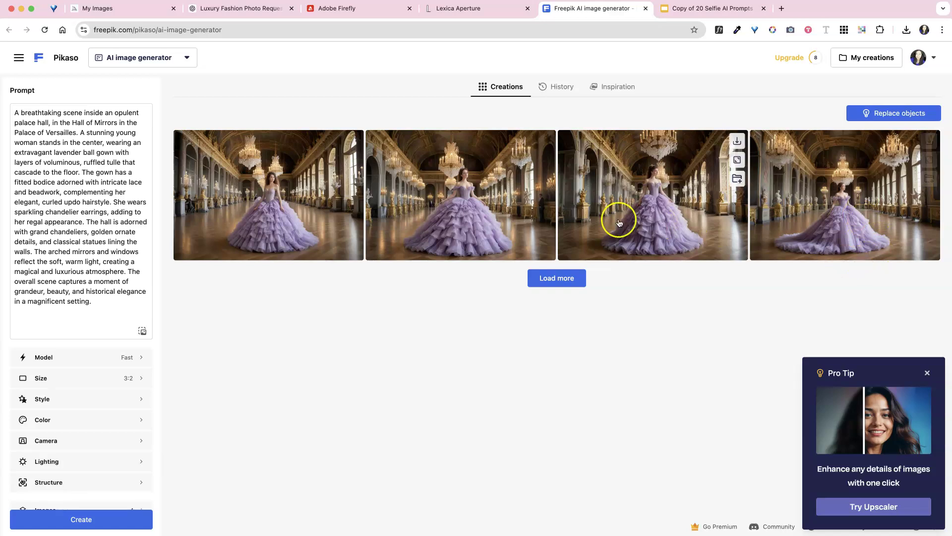
View the four finished Midjourney images, then ChatGPT's Hall of Mirrors lavender-gown image.
left_click(134, 9)
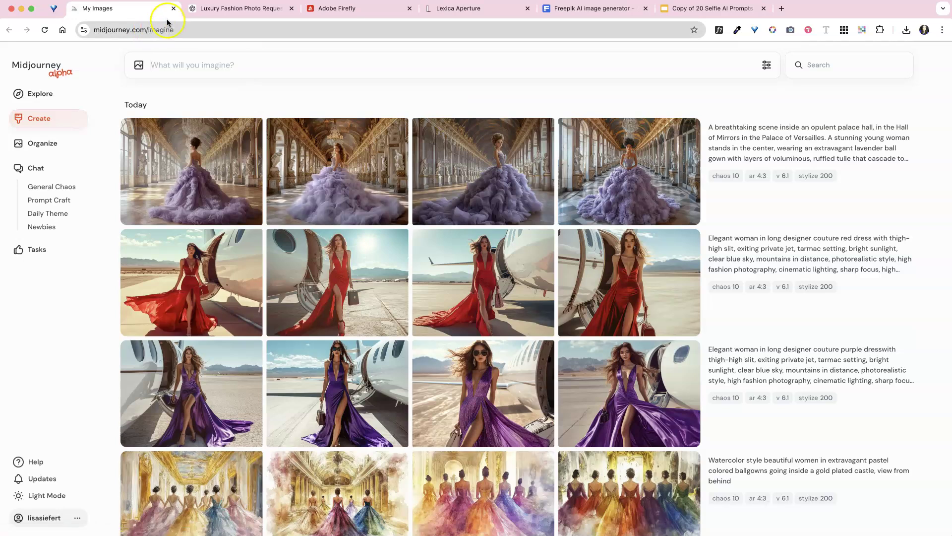
left_click(232, 11)
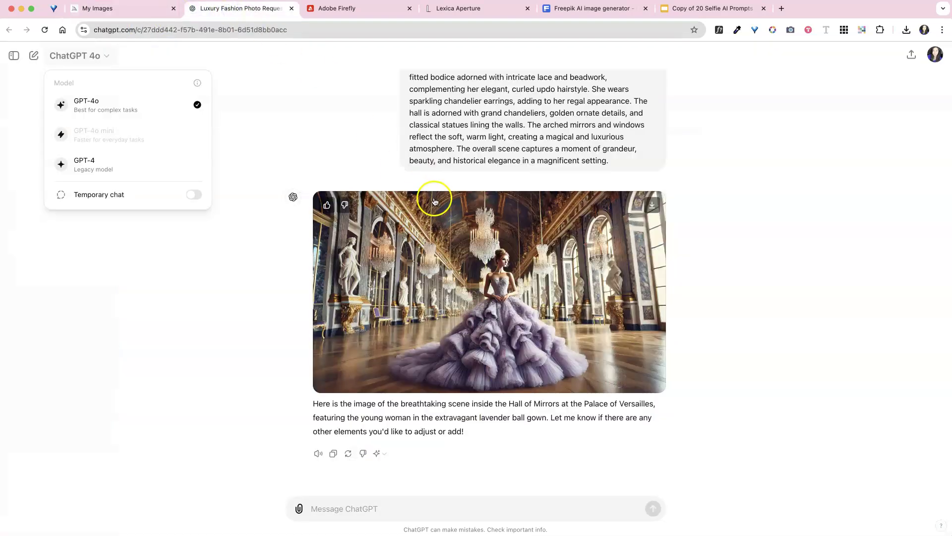
Review the palace gown results in Adobe Firefly, Lexica and Freepik Pikaso.
left_click(343, 14)
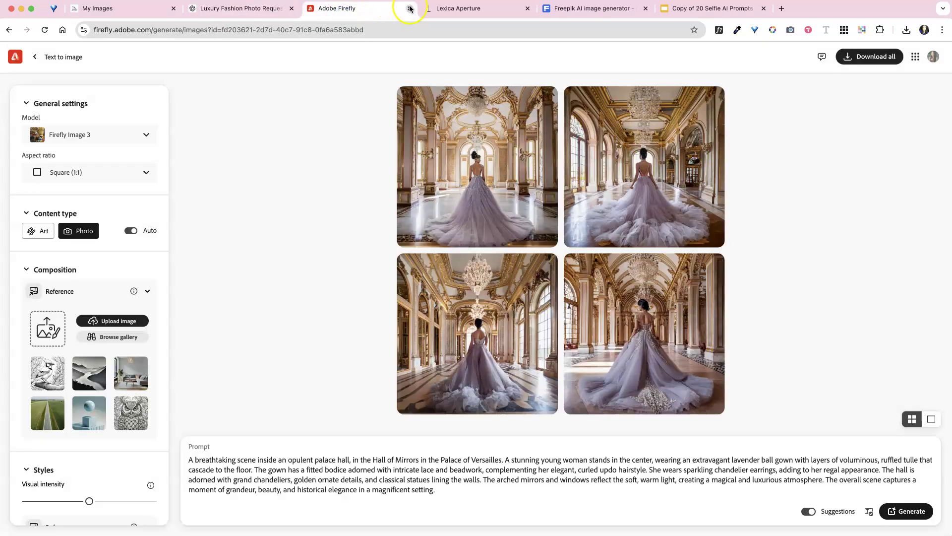
left_click(469, 11)
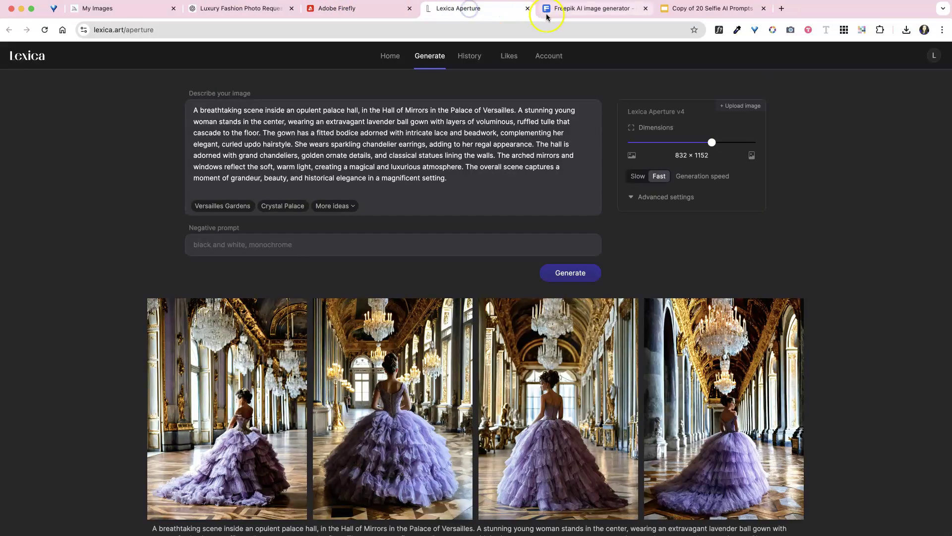
left_click(613, 9)
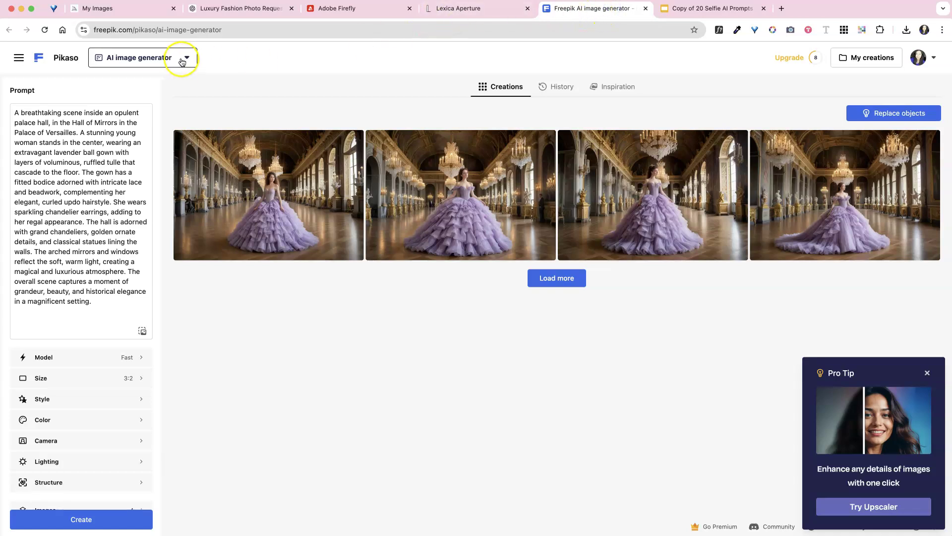
Paste the Hall of Mirrors prompt into Midjourney's prompt box again.
left_click(115, 10)
left_click(116, 10)
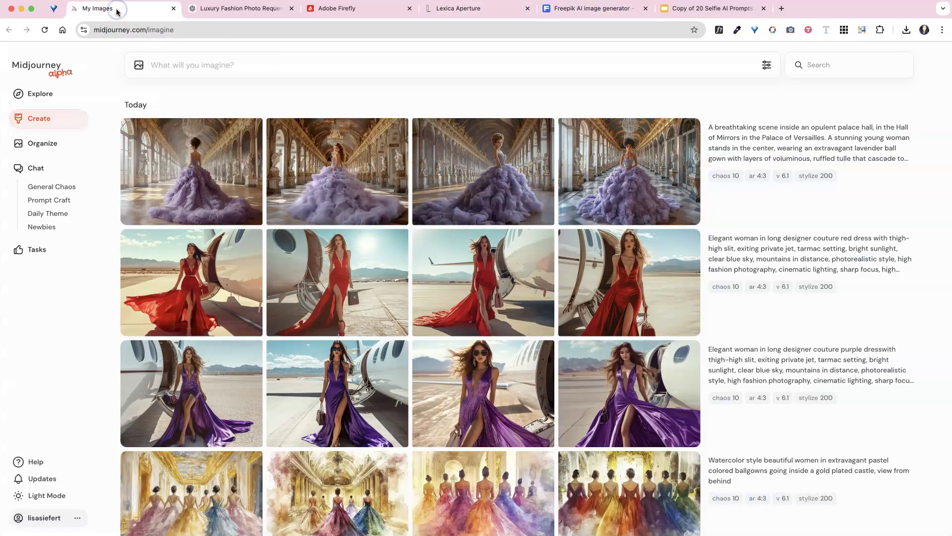
left_click(207, 67)
type("A breathtaking scene inside an opulent palace hall, in the Hall of Mirrors in the Palace of Versailles. A stunning young woman stands in the center, wearing an extravagant lavender ball gown with layers of voluminous, ruffled tulle that cascade to the floor. The gown has a fitted bodice adorned with intricate lace and beadwork, complementing her elegant, curled updo hairstyle. She wears sparkling chandelier earrings, adding to her regal appearance. The hall is adorned with grand chandeliers, golden ornate details, and classical statues lining the walls. The arched mirrors and windows reflect the soft, warm light, creating a magical and luxurious atmosphere. The overall scene captures a moment of grandeur, beauty, and historical elegance in a magnificent setting.")
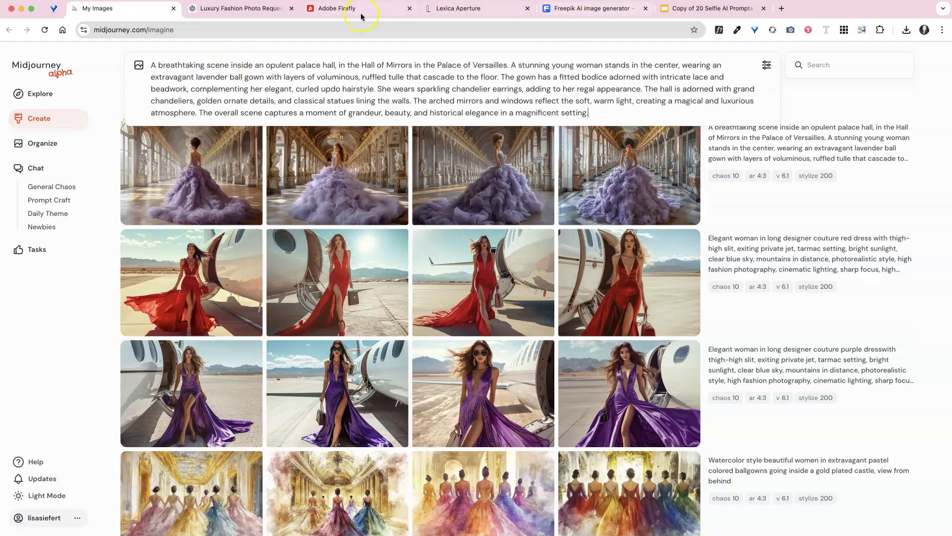
Copy slide 6's Eiffel Tower bay-window prompt over the Versailles prompt in Midjourney.
left_click(714, 9)
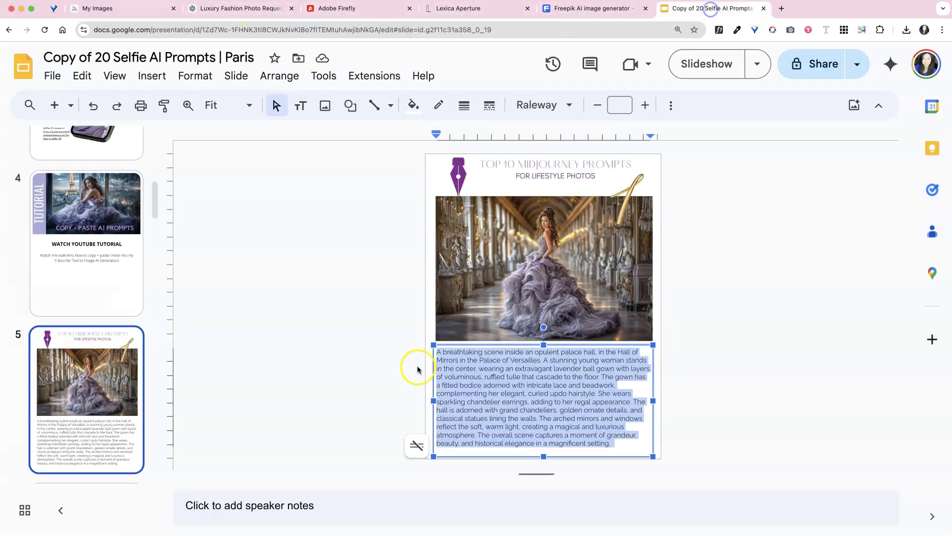
scroll(421, 338, "down", 3)
left_click(486, 387)
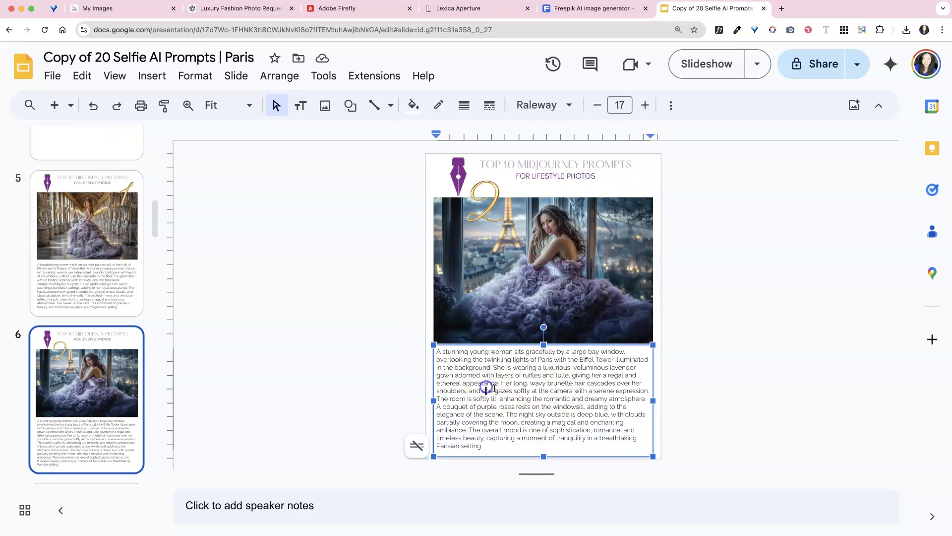
key("super+a")
key("super+c")
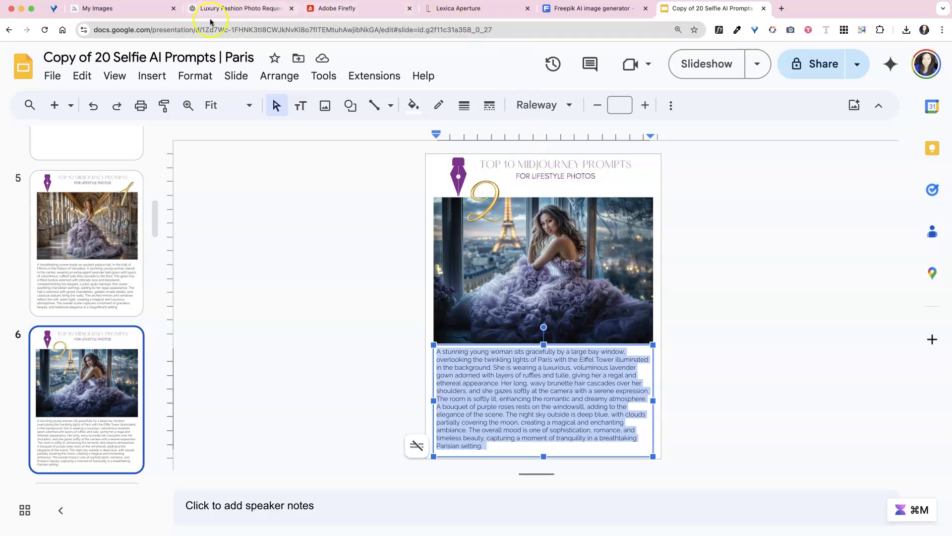
left_click(142, 8)
left_click(241, 101)
key("super+a")
key("super+v")
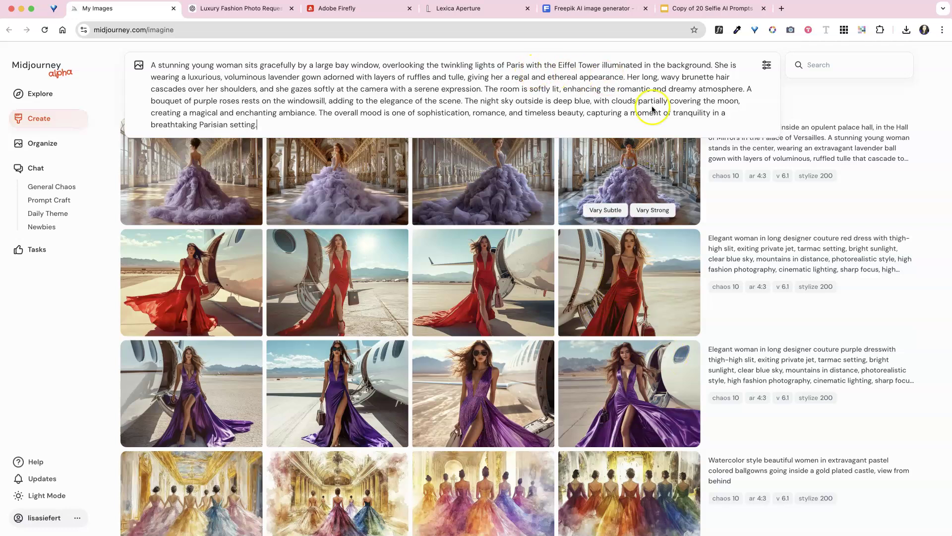
Change brunette to blond and the purple roses and lavender gown to red, generate, and open the second image.
double_click(693, 78)
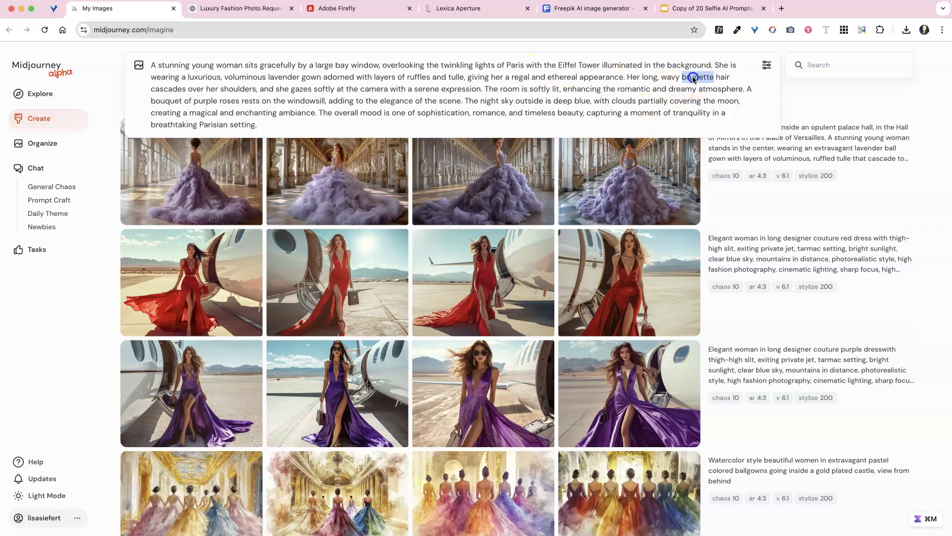
type("blond")
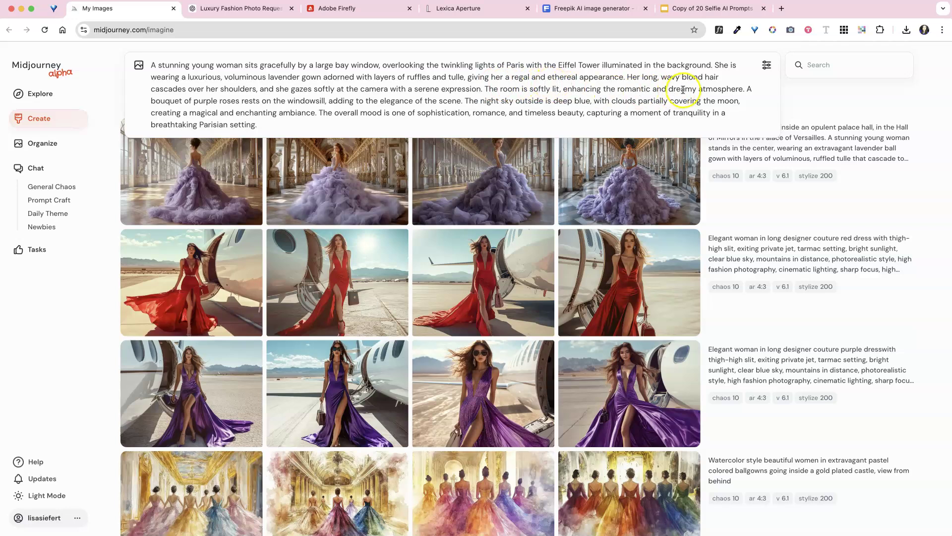
double_click(211, 102)
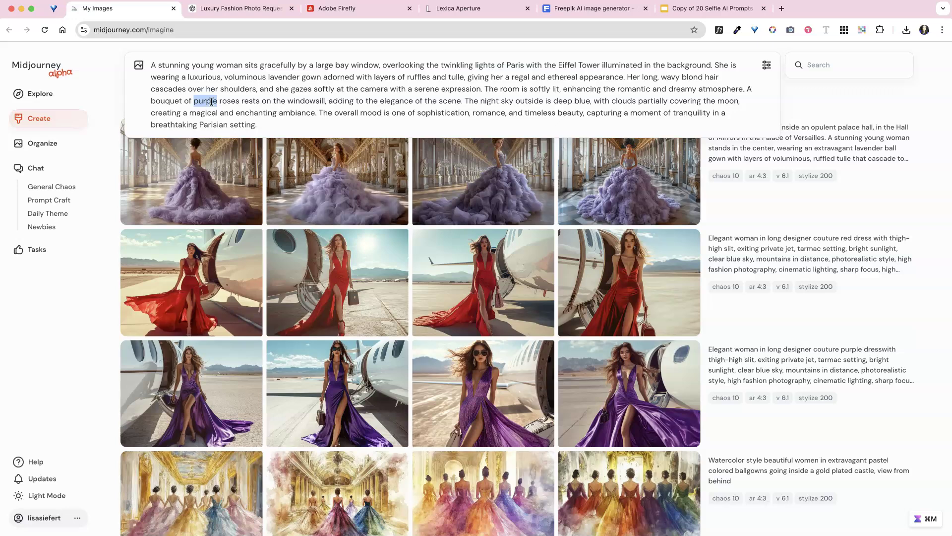
type("red")
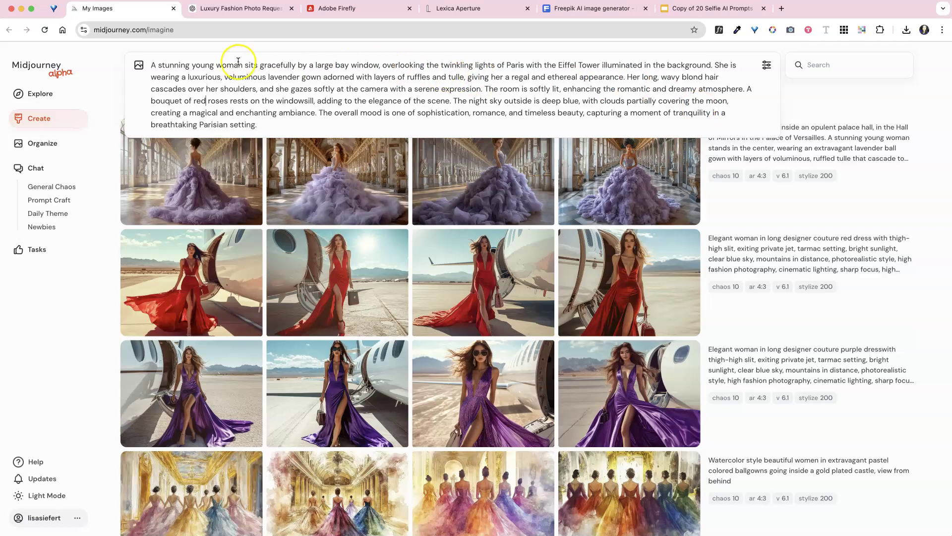
double_click(278, 77)
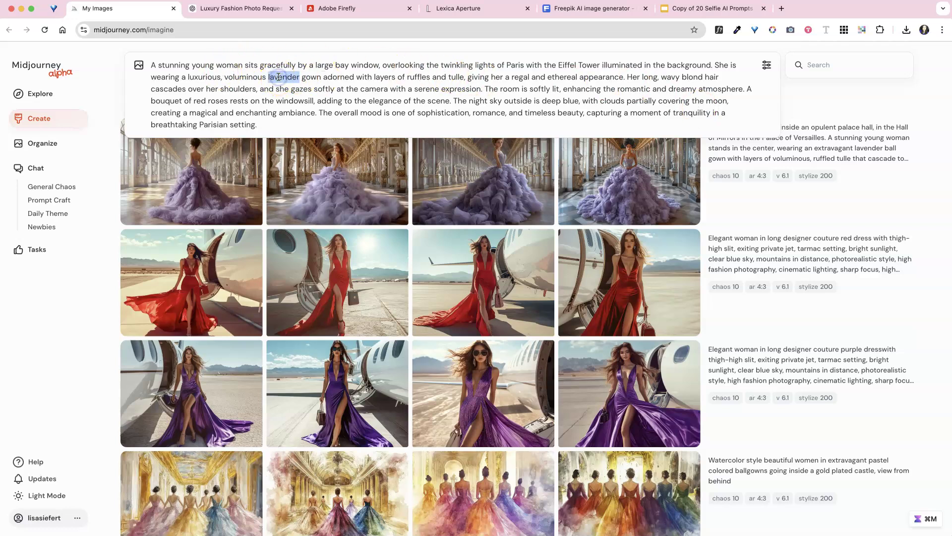
type("red")
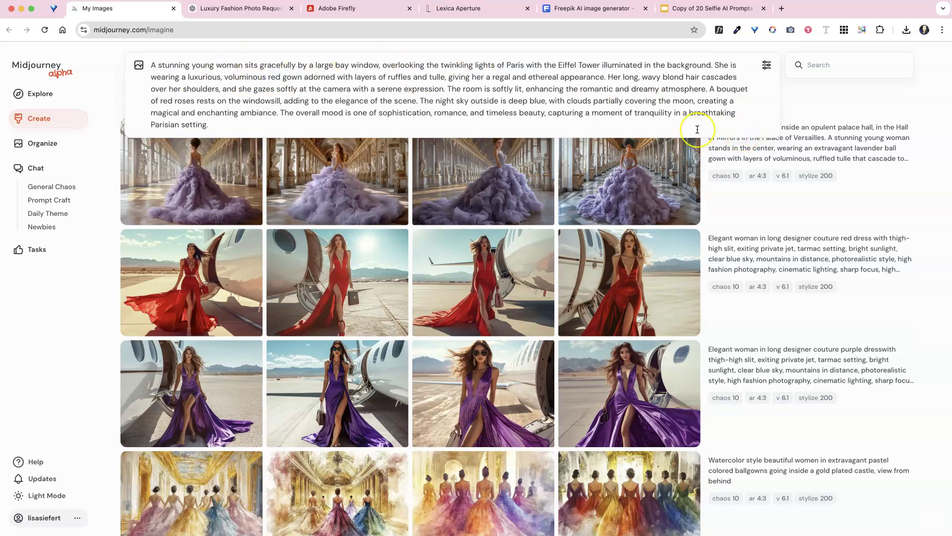
key("Return")
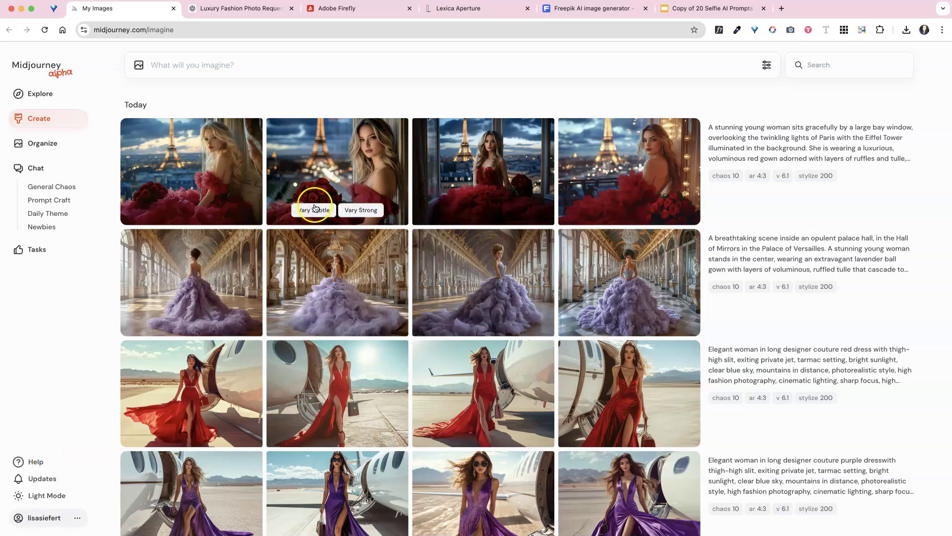
left_click(374, 155)
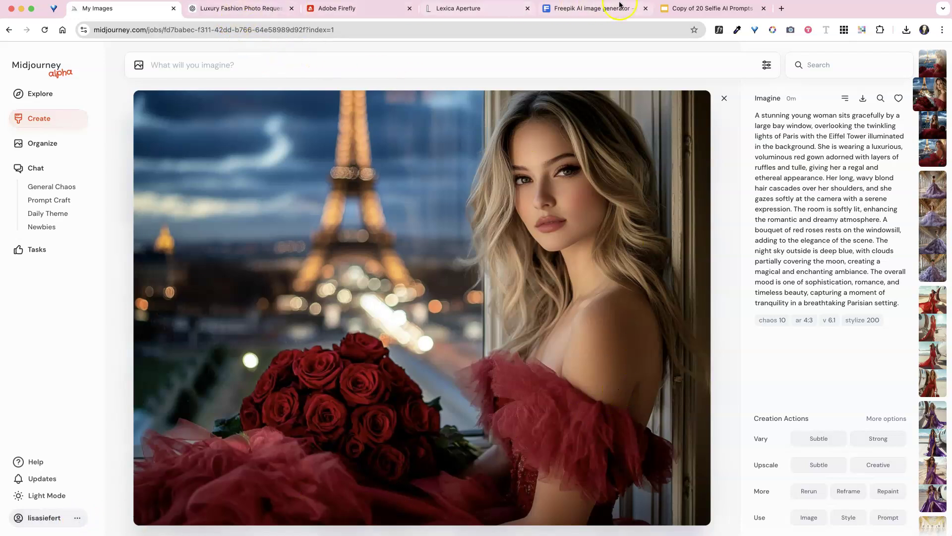
Revisit the ChatGPT, Firefly and Freepik results, then return to the Google Slides deck.
left_click(241, 9)
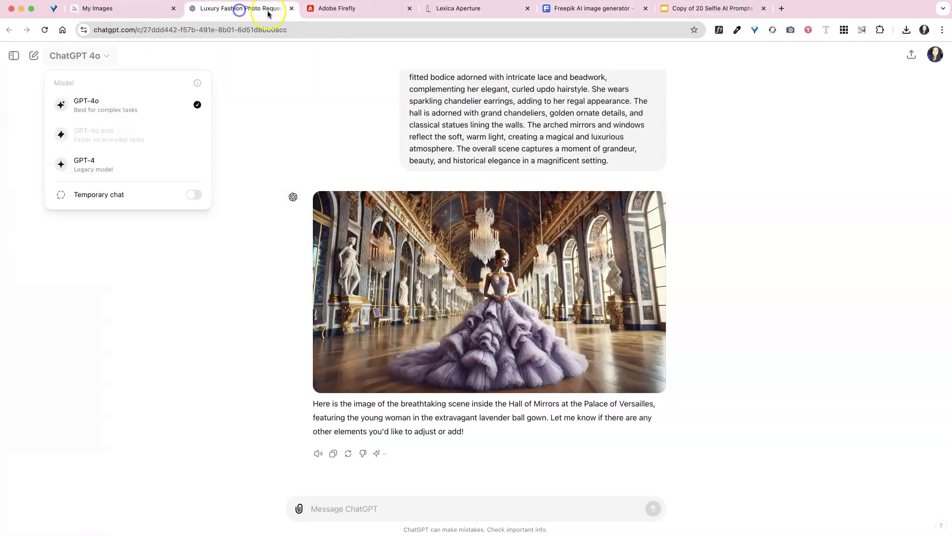
left_click(363, 17)
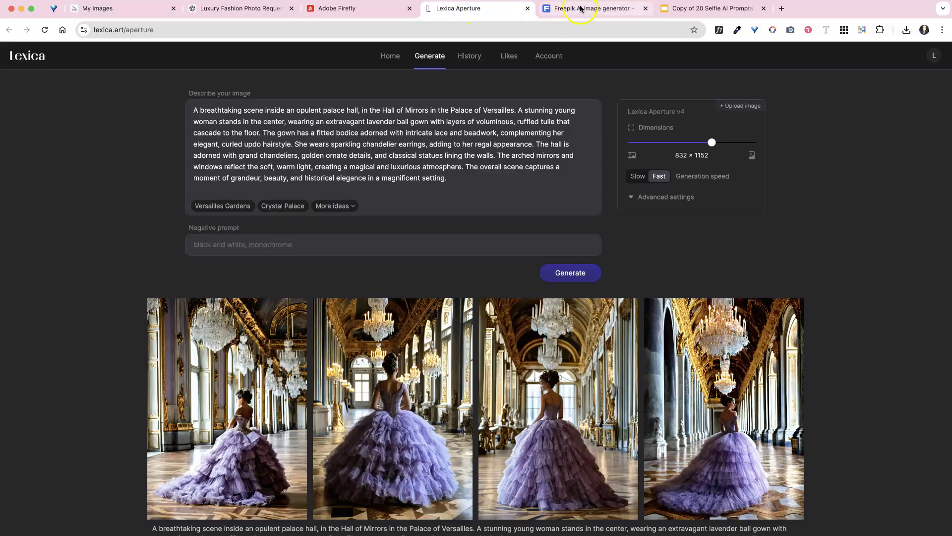
left_click(578, 9)
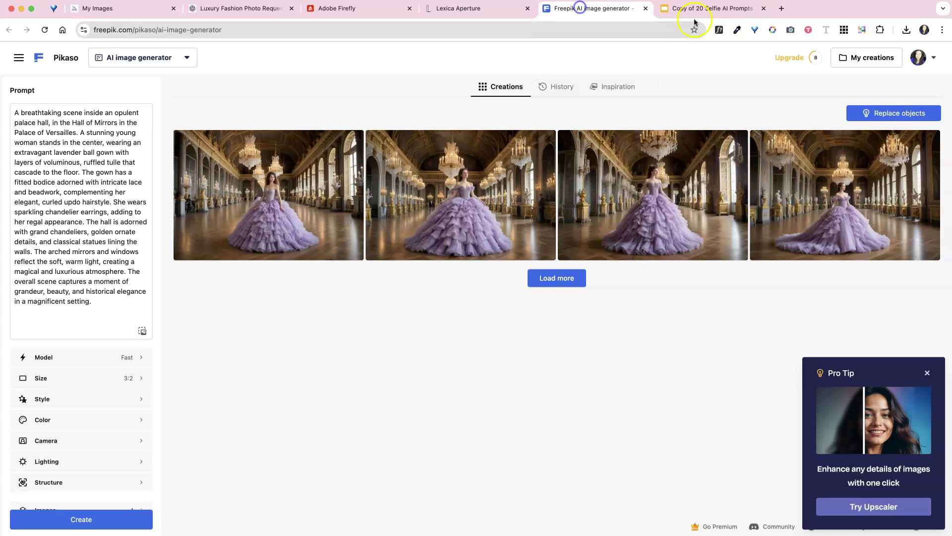
left_click(727, 9)
Deselect the slide 6 prompt and browse the prompt slides down to slide 14.
left_click(339, 280)
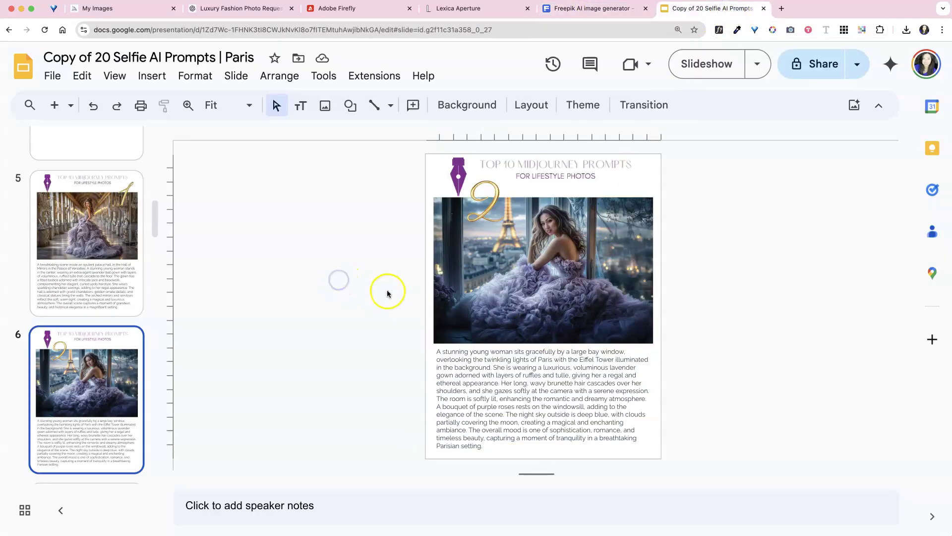
scroll(386, 296, "down", 1)
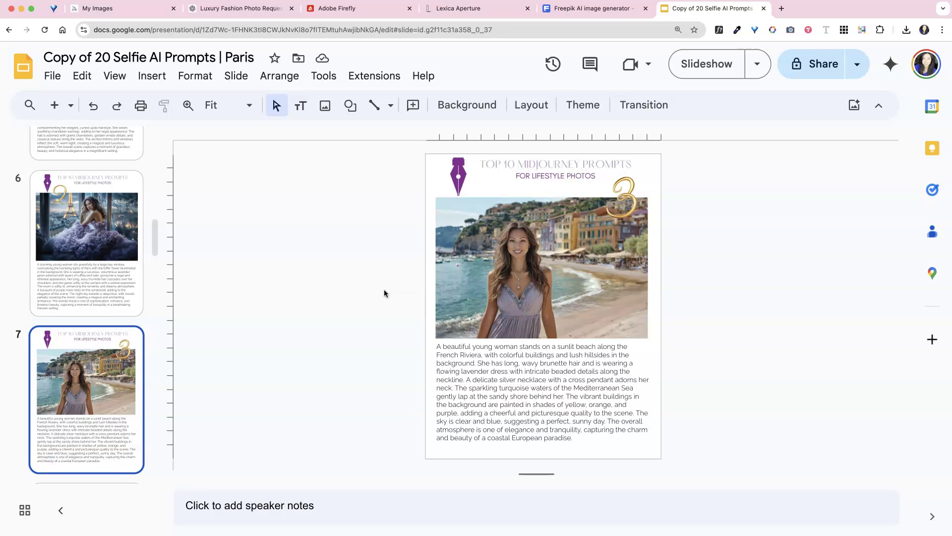
scroll(358, 366, "down", 1)
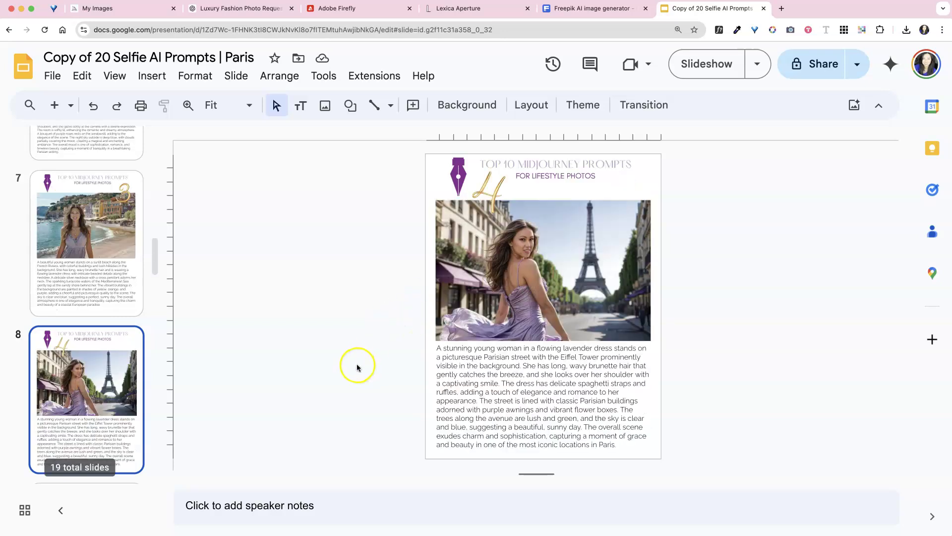
scroll(375, 387, "down", 1)
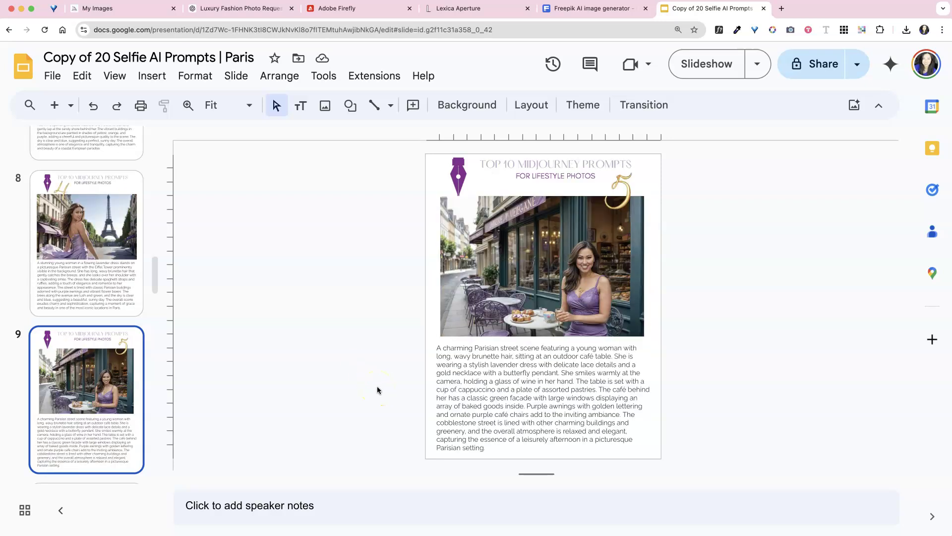
scroll(377, 390, "down", 1)
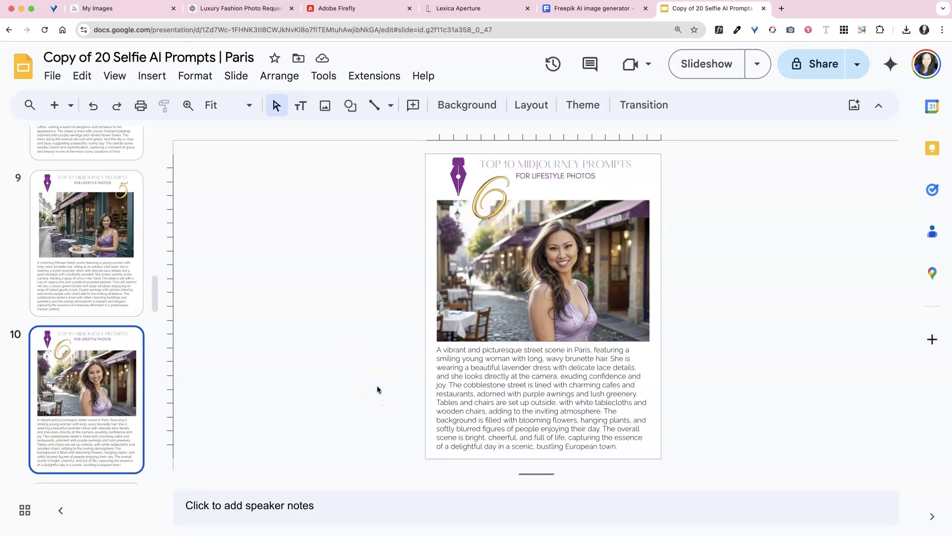
scroll(377, 389, "down", 3)
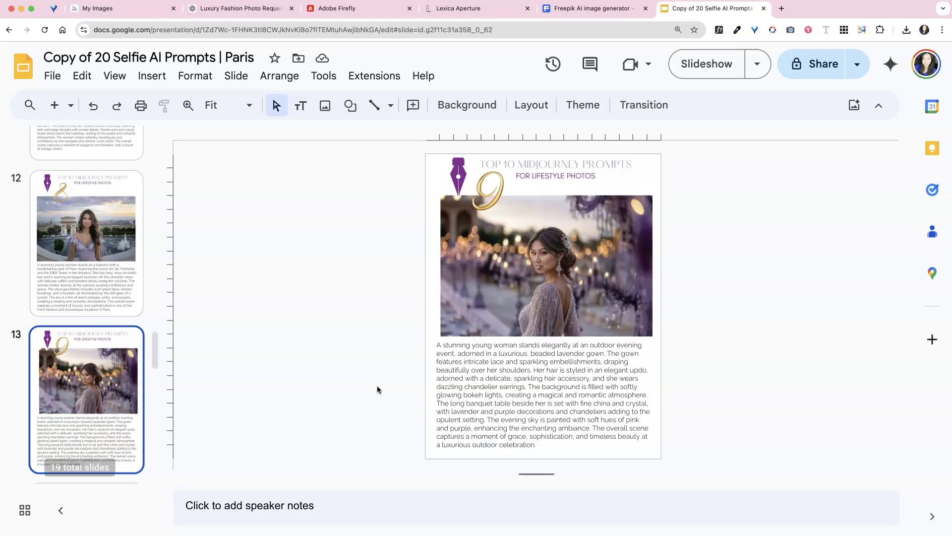
scroll(377, 389, "down", 1)
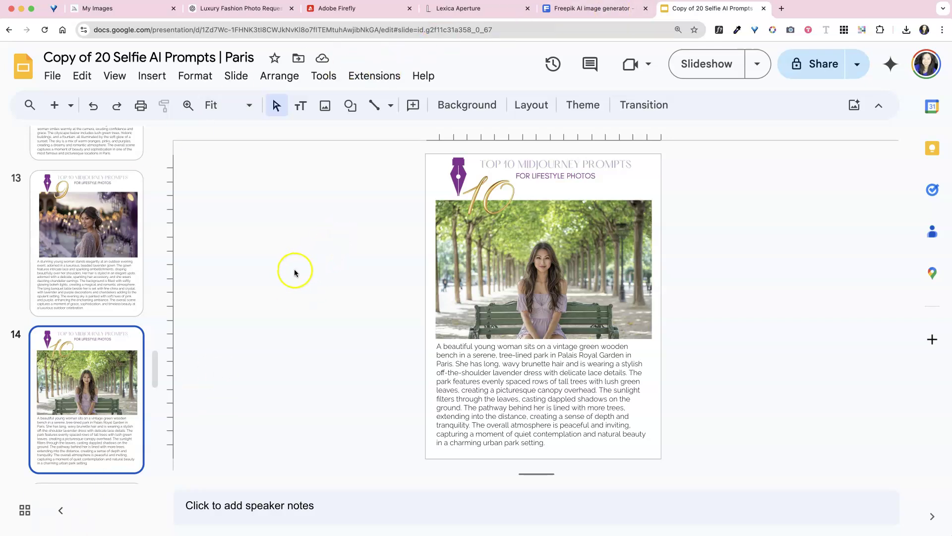
Step back up through the slides to the Welcome slide 2.
key("Up")
key("Up")
key("Up")
key("Up")
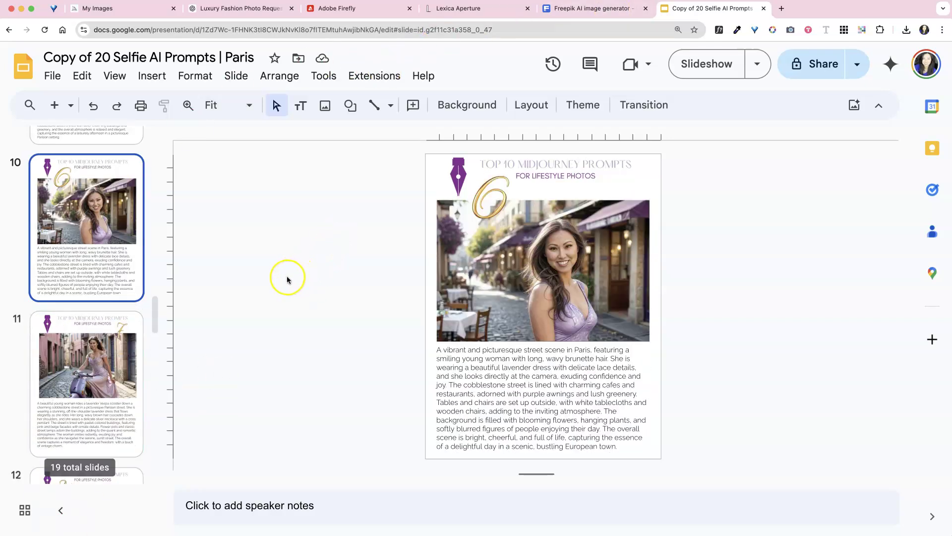
key("Up")
key("Up")
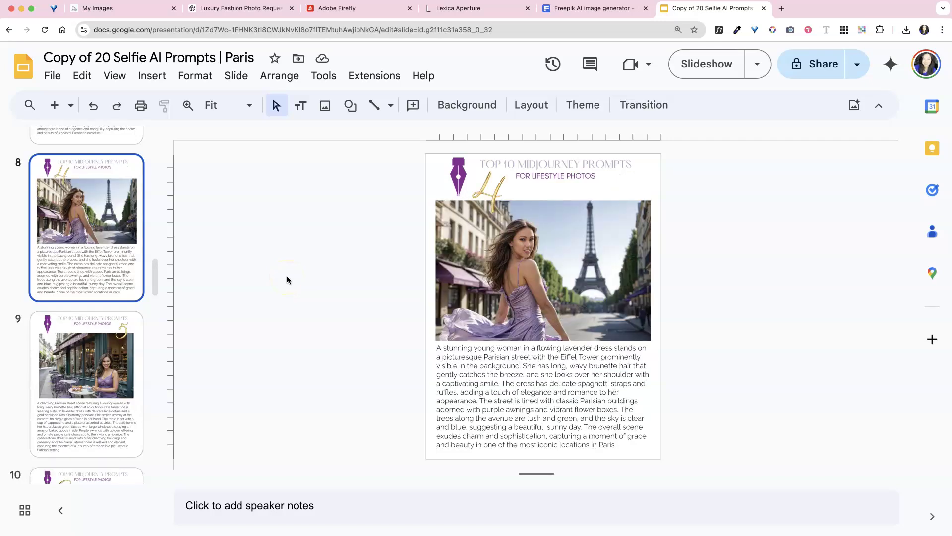
key("Up")
key("Up")
key("Up")
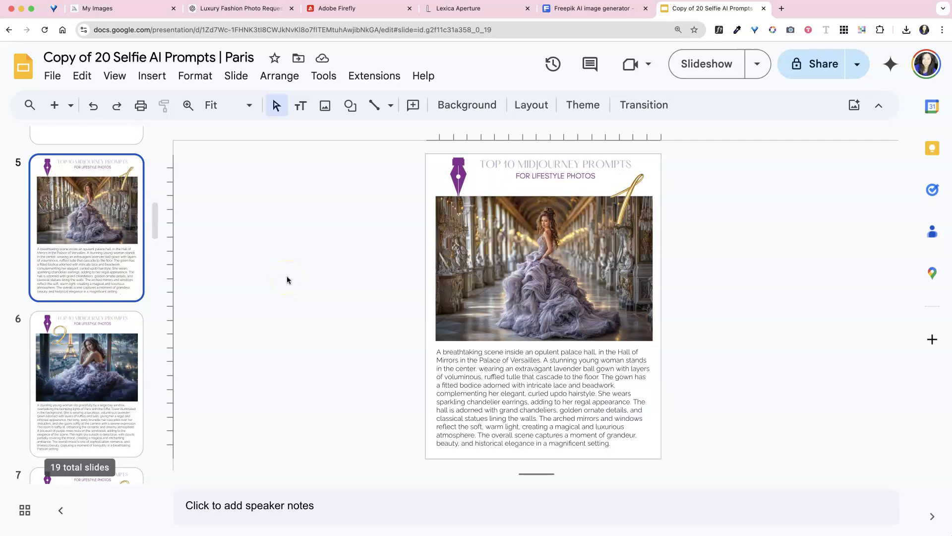
key("Up")
key("Up")
key("Up")
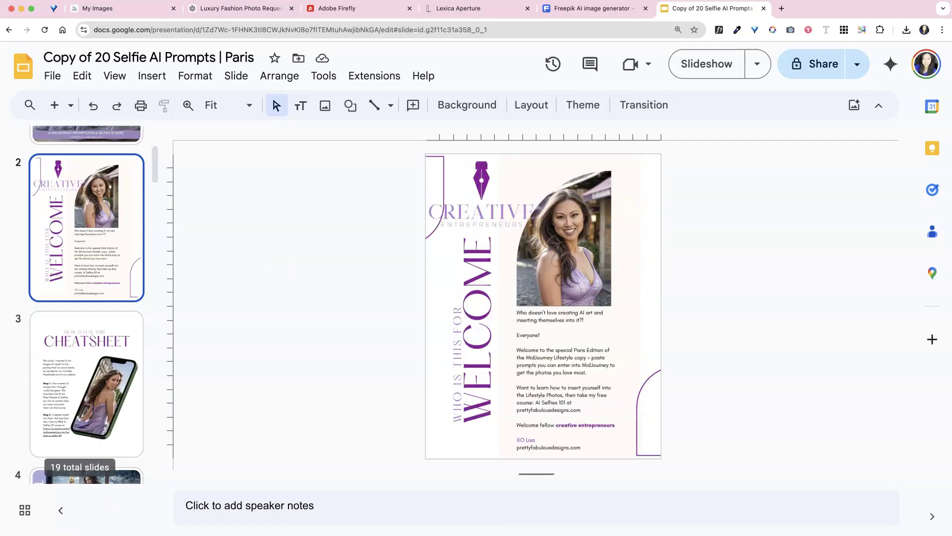